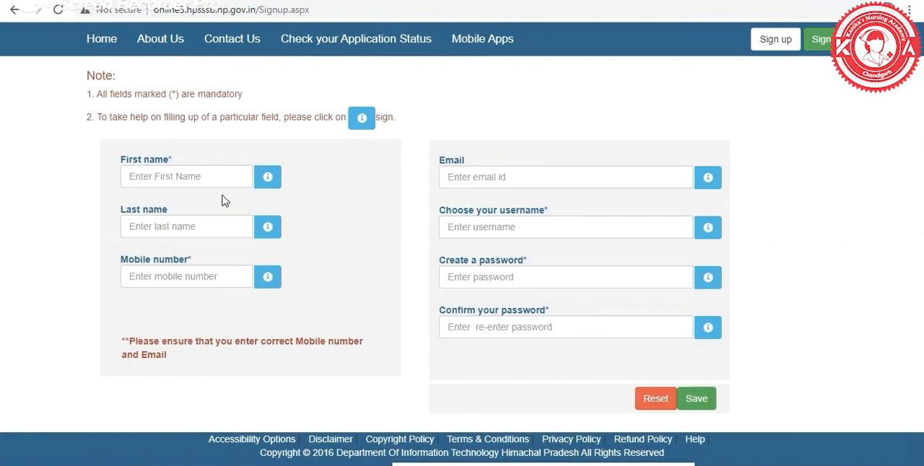
# Fill in the applicant's first name, last name and mobile number on the sign-up form.
pyautogui.click(207, 180)
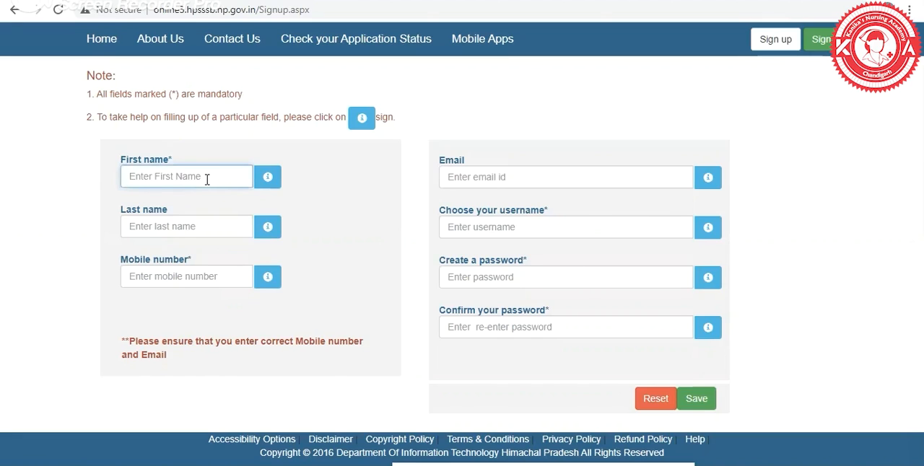
pyautogui.write('Kani')
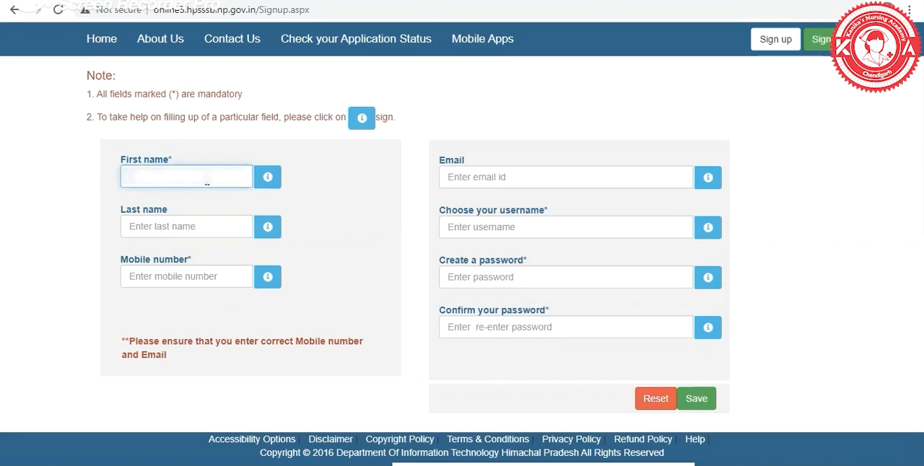
pyautogui.click(170, 229)
pyautogui.write('abc')
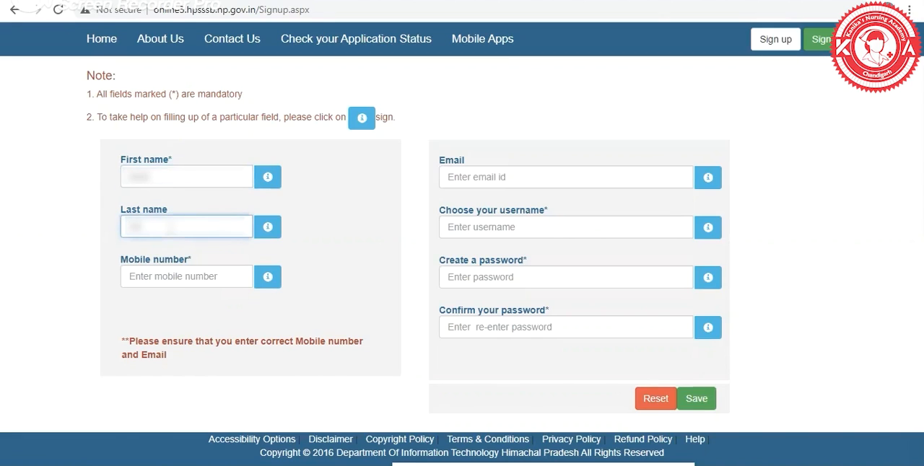
pyautogui.click(159, 276)
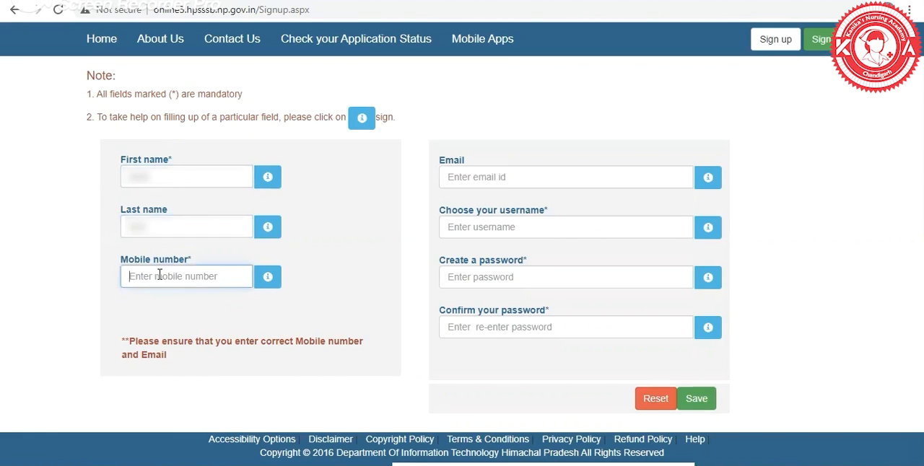
pyautogui.write('9')
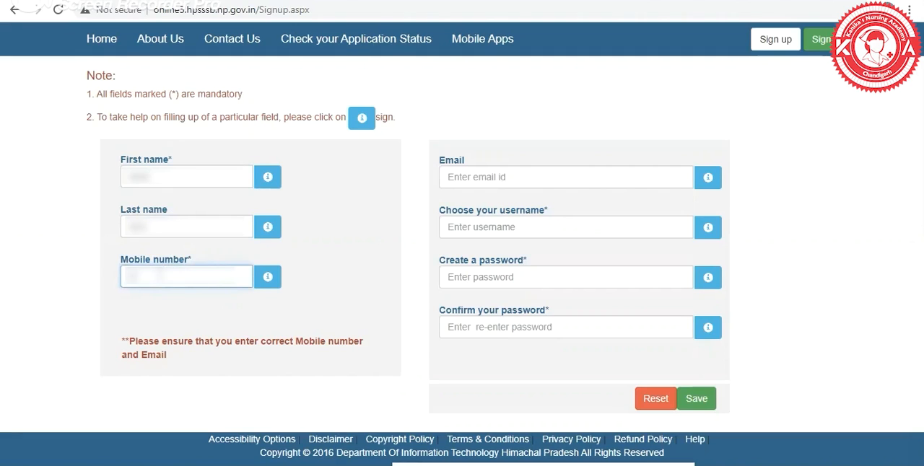
pyautogui.write('87654321')
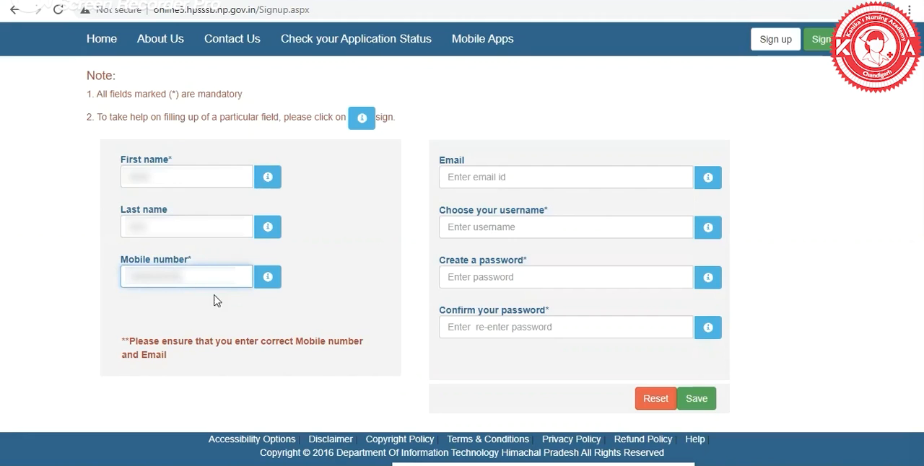
# Enter the applicant's e-mail address on the sign-up form.
pyautogui.click(491, 177)
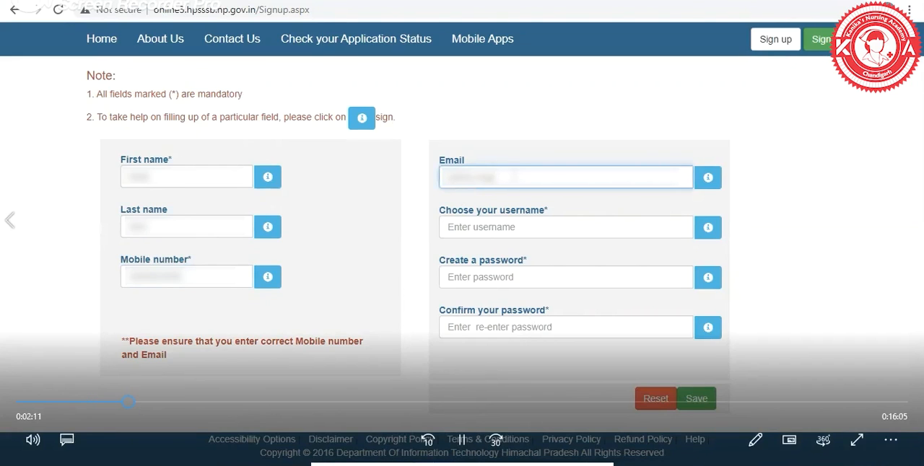
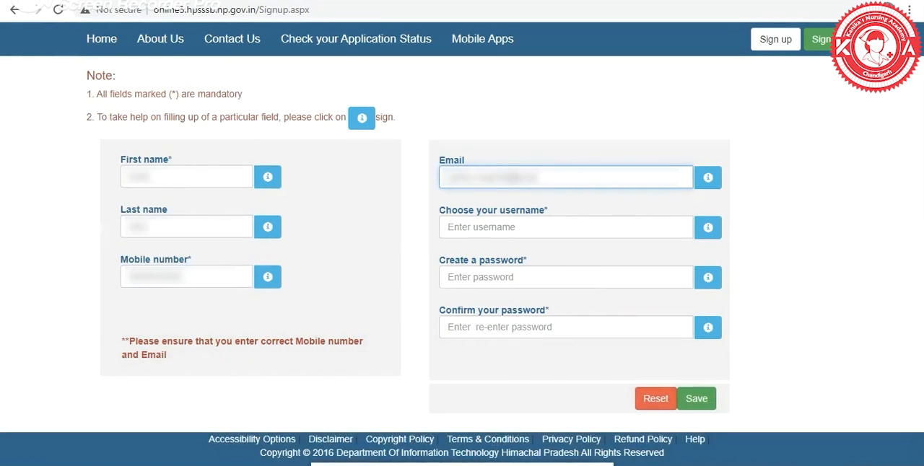
# Enter the username, password and password confirmation, save the sign-up form and go to the account sign-in.
pyautogui.click(517, 226)
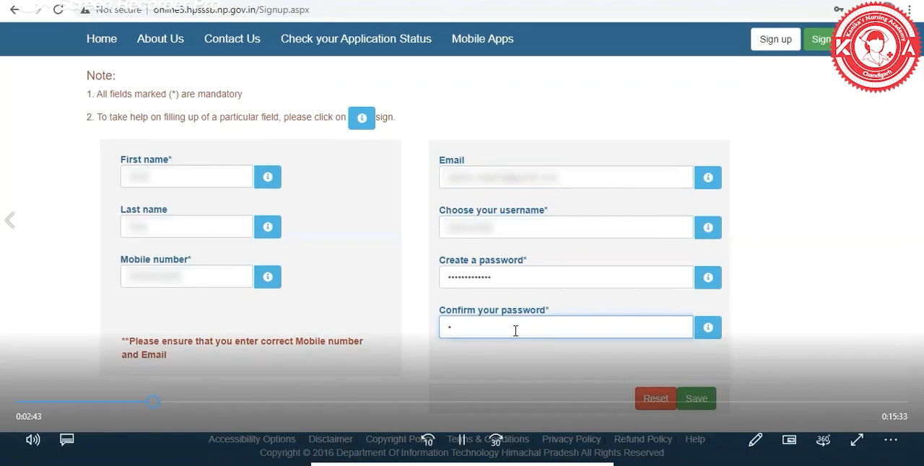
pyautogui.write('*********')
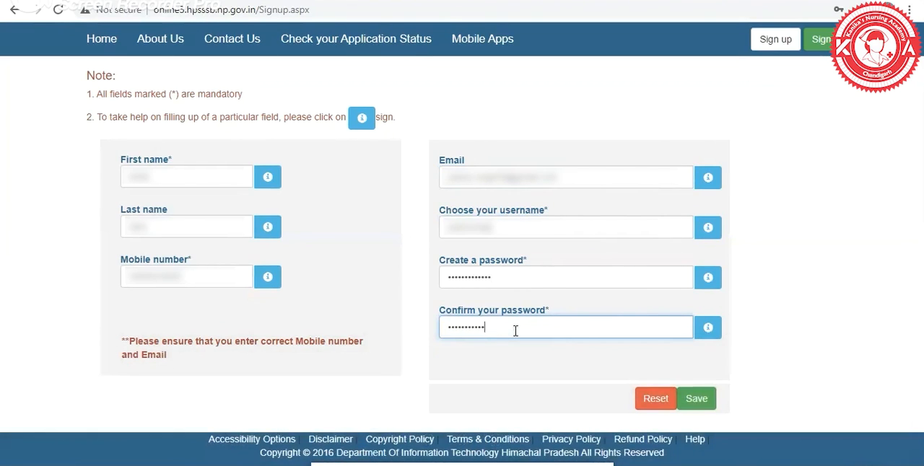
pyautogui.write('**')
pyautogui.click(697, 402)
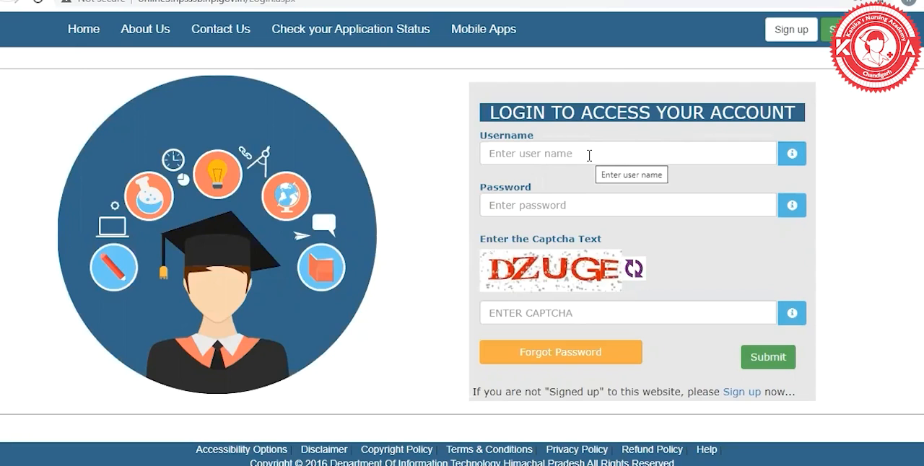
pyautogui.click(843, 31)
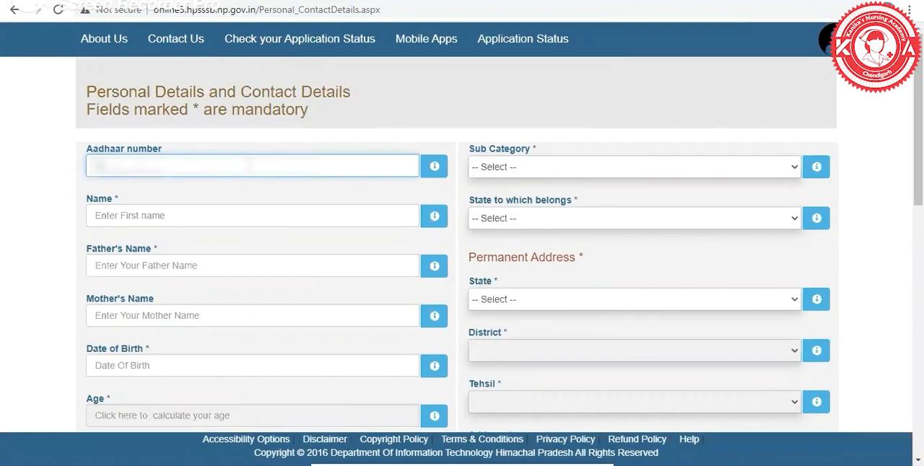
# Enter the applicant's Aadhaar number in the personal and contact details form.
pyautogui.write('*****')
pyautogui.moveTo(318, 408)
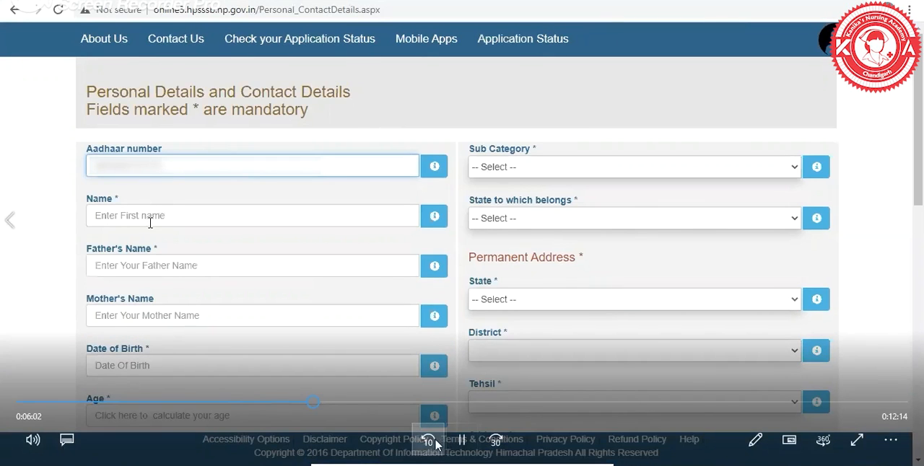
pyautogui.click(334, 404)
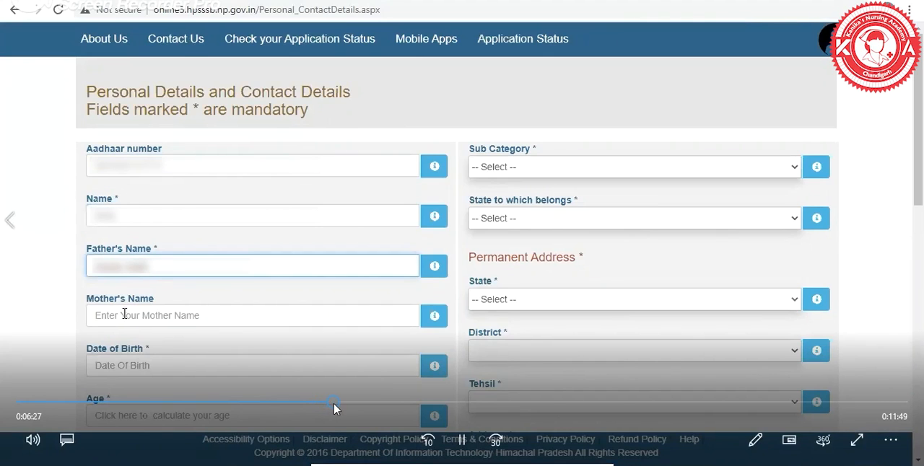
pyautogui.click(346, 404)
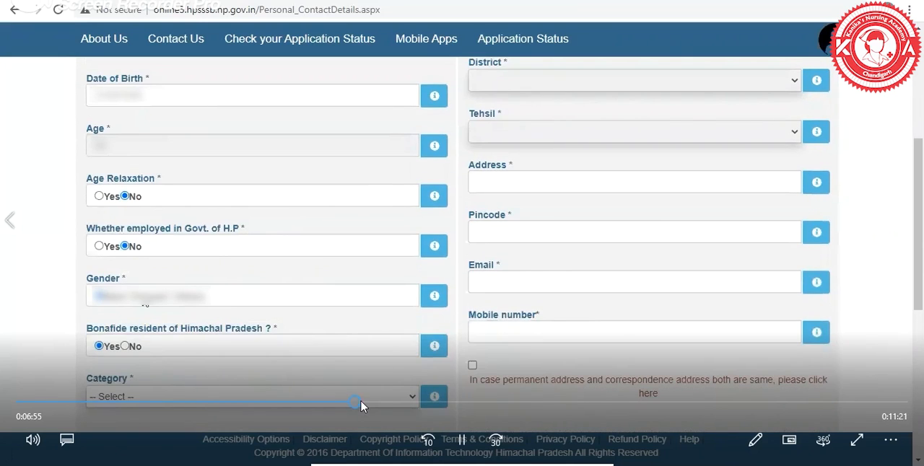
pyautogui.click(370, 406)
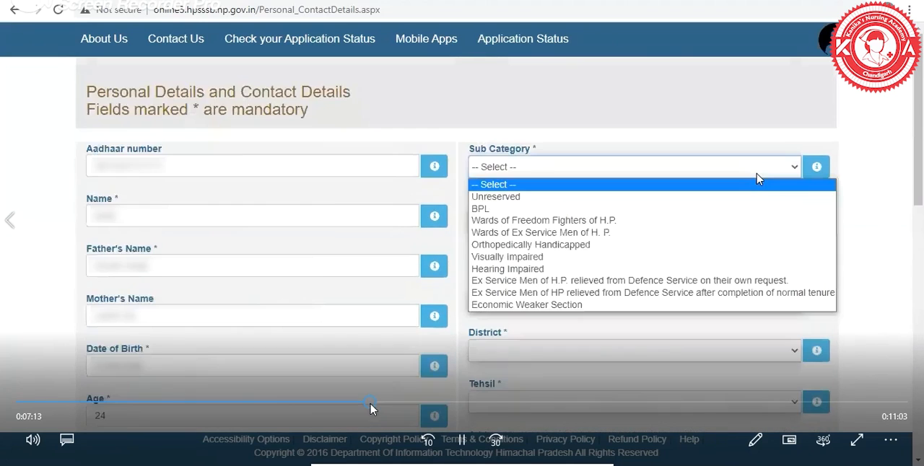
pyautogui.click(361, 406)
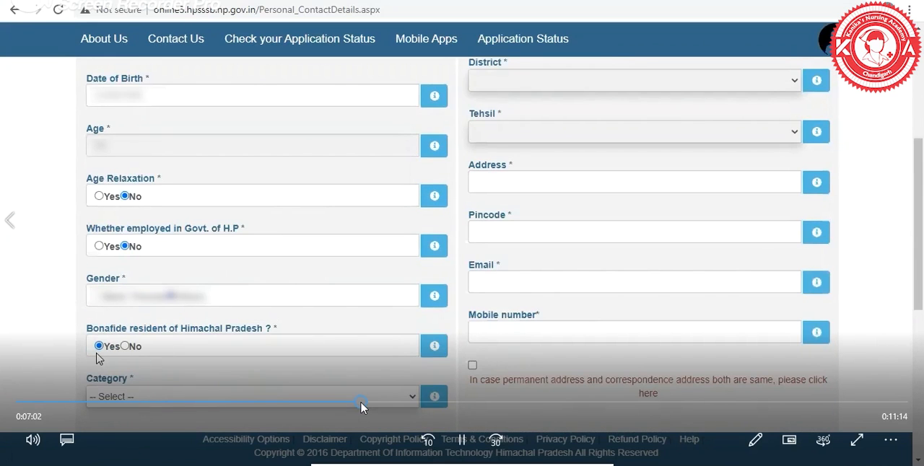
pyautogui.click(370, 406)
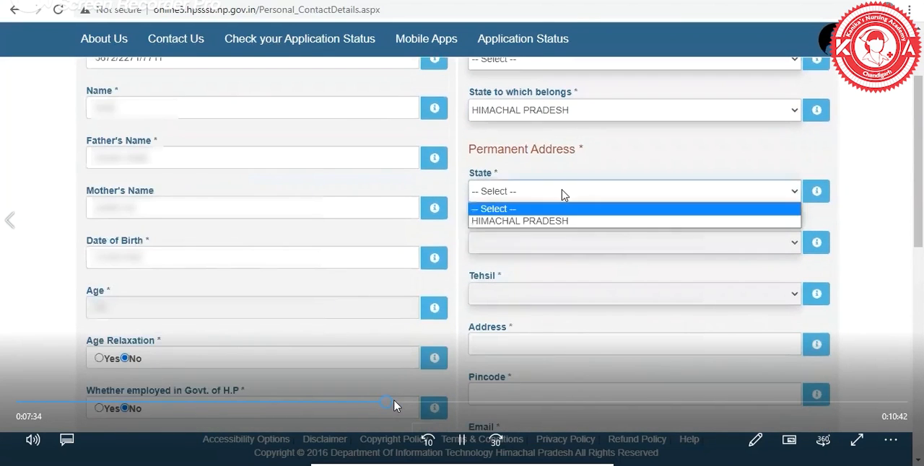
pyautogui.click(393, 406)
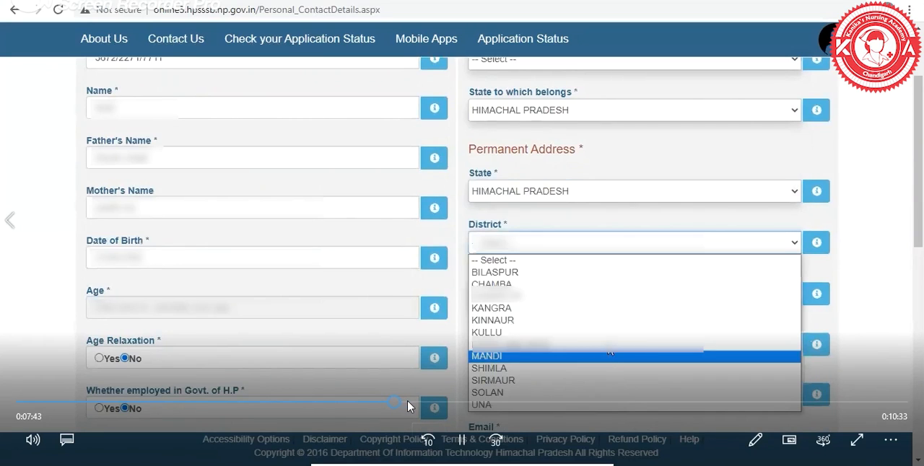
pyautogui.click(408, 406)
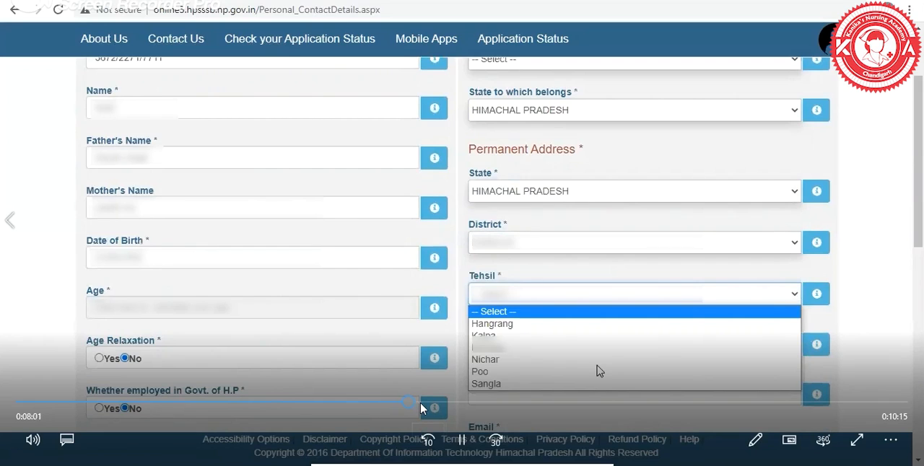
pyautogui.click(422, 407)
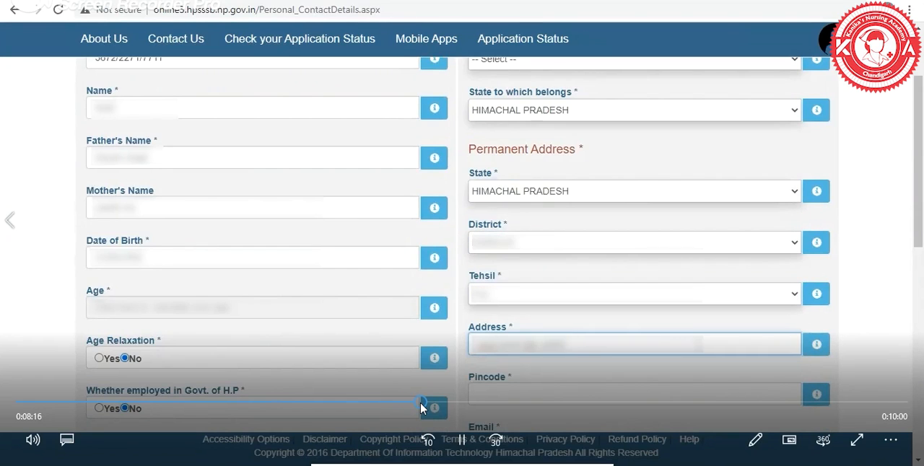
pyautogui.click(434, 405)
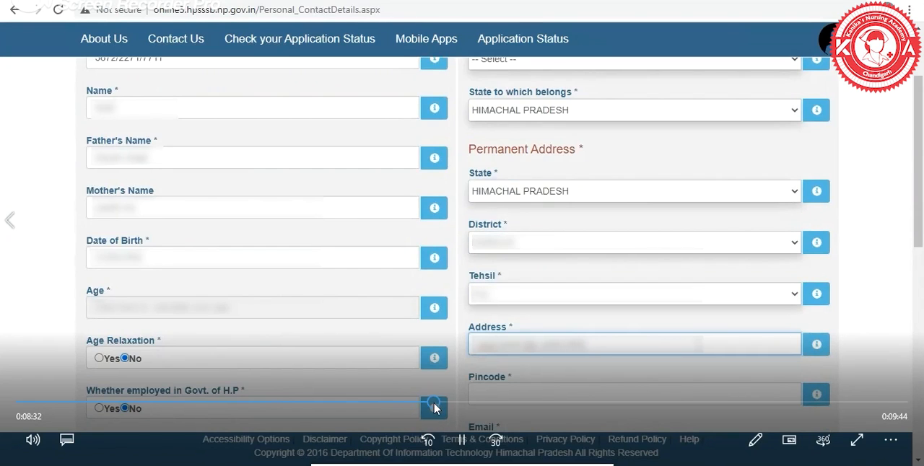
pyautogui.click(446, 405)
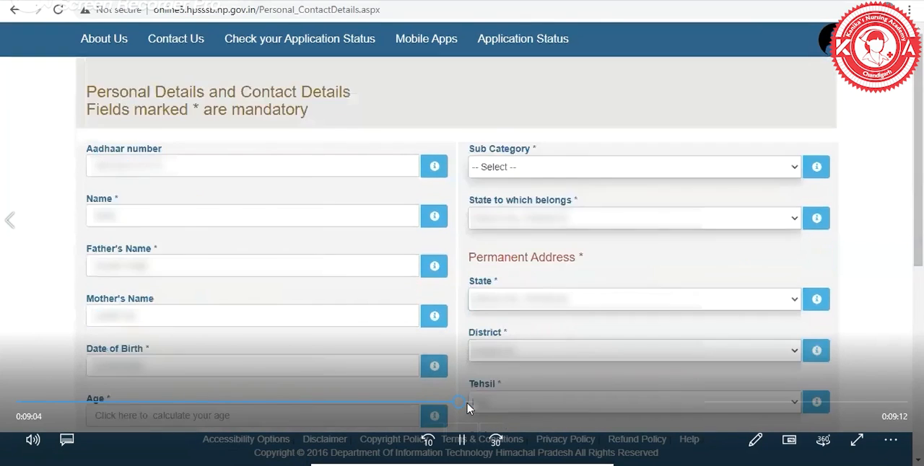
pyautogui.click(468, 403)
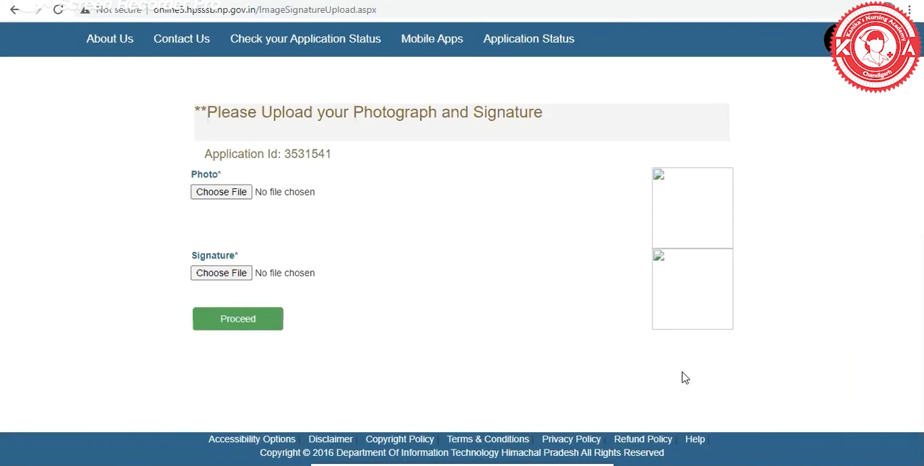
pyautogui.moveTo(269, 460)
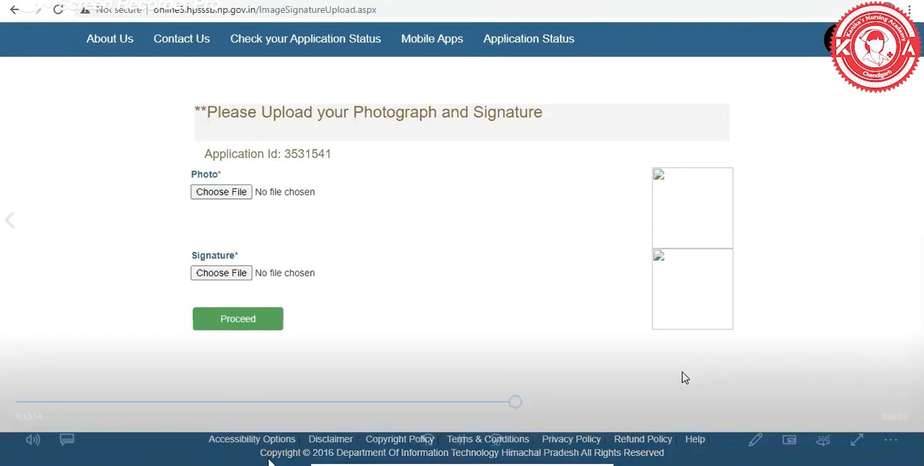
pyautogui.click(526, 404)
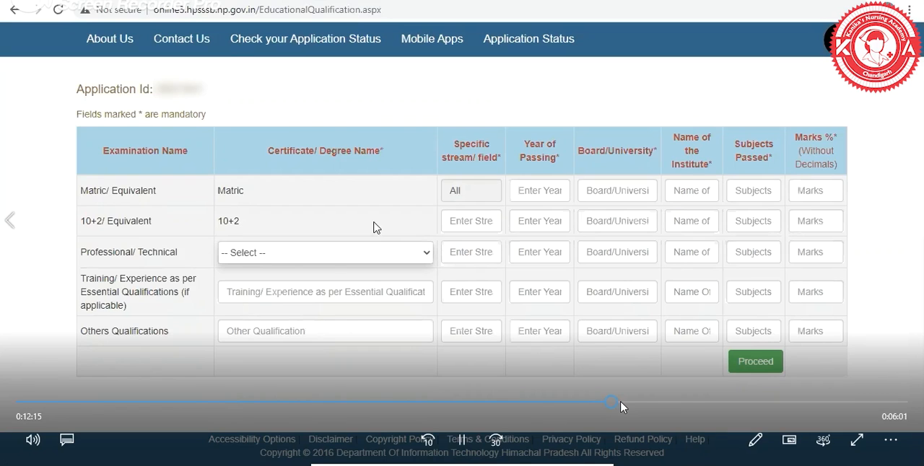
pyautogui.click(621, 405)
pyautogui.click(642, 404)
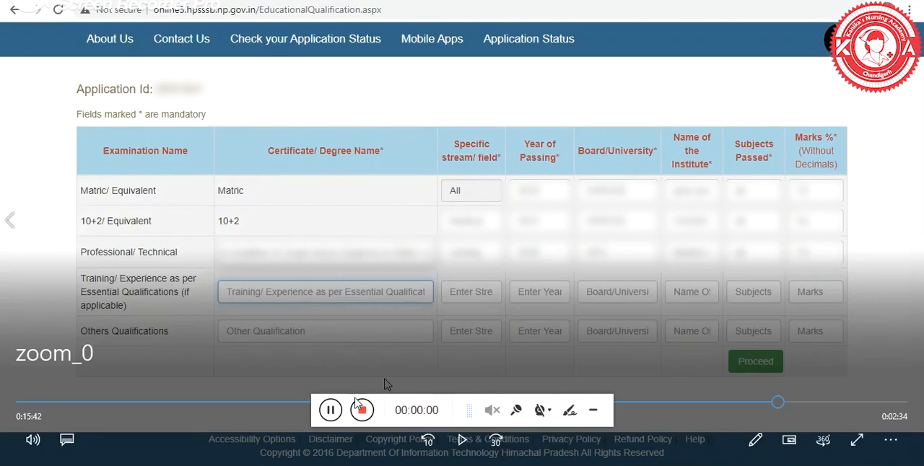
pyautogui.click(334, 410)
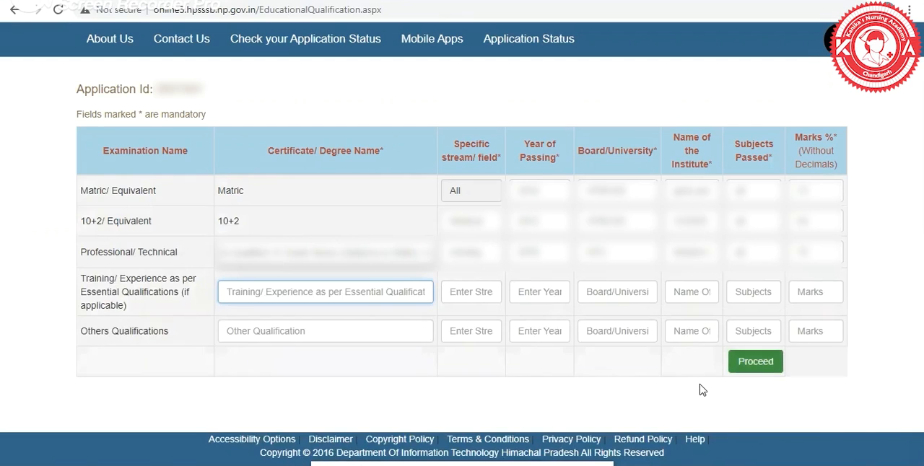
# Proceed past the educational qualifications, and submit the application for payment after reviewing its details and declaration.
pyautogui.press('Return')
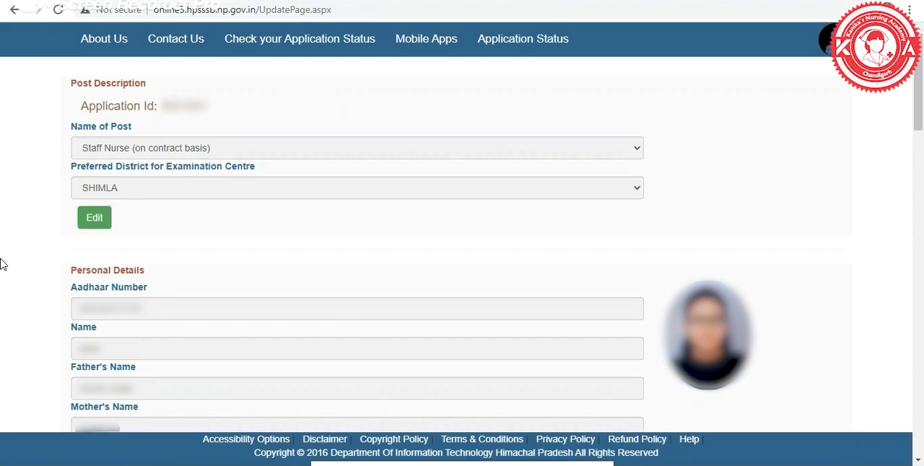
pyautogui.scroll(-3, 2, 265)
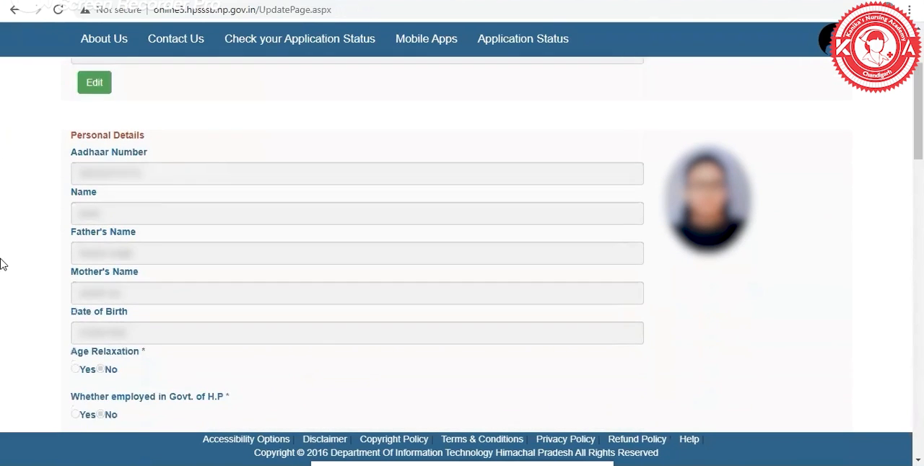
pyautogui.scroll(-1, 2, 265)
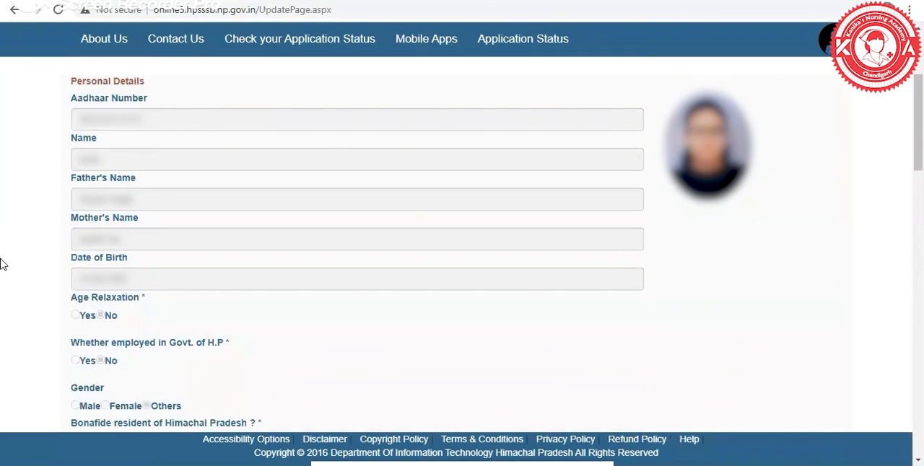
pyautogui.scroll(-1, 2, 265)
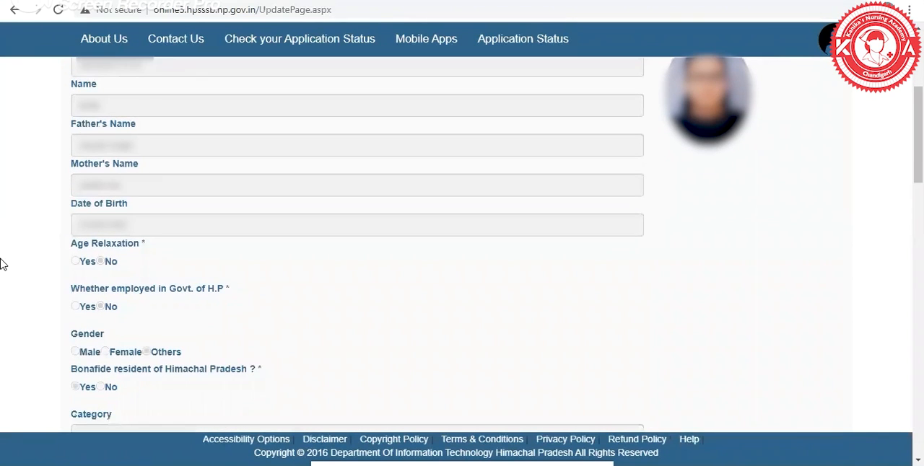
pyautogui.scroll(-1, 3, 265)
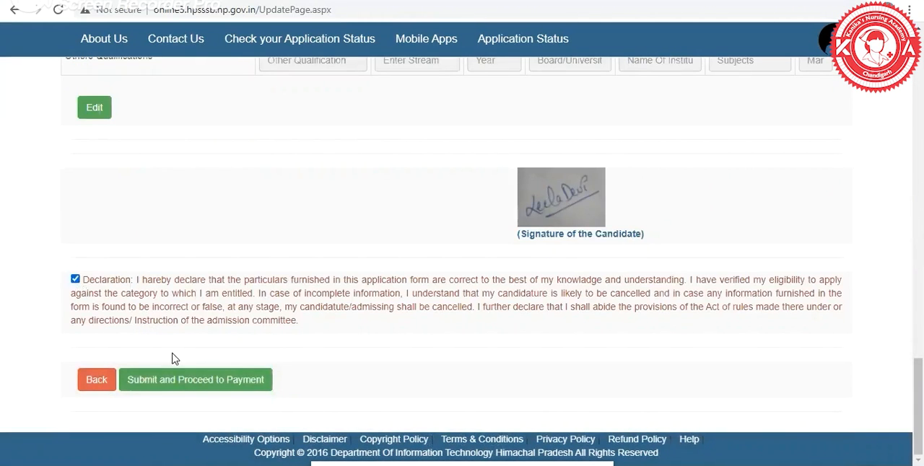
pyautogui.click(179, 383)
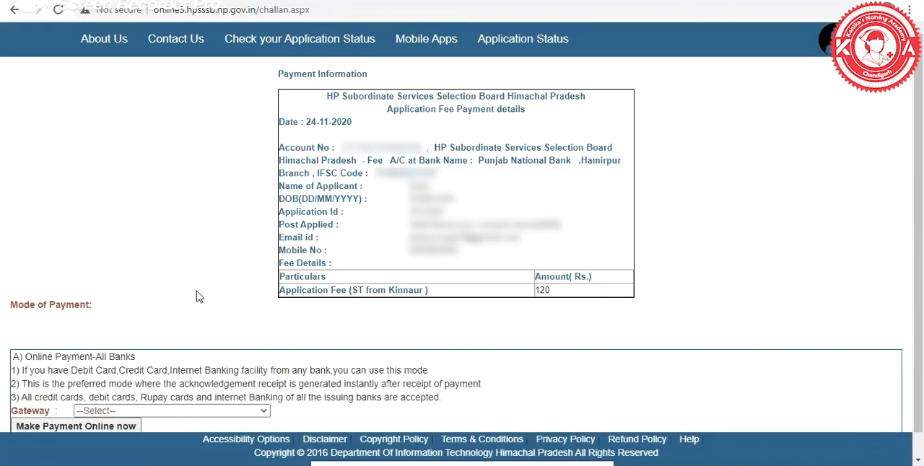
# Examine the application fee details and the gateway options offered for online payment.
pyautogui.scroll(-1, 199, 296)
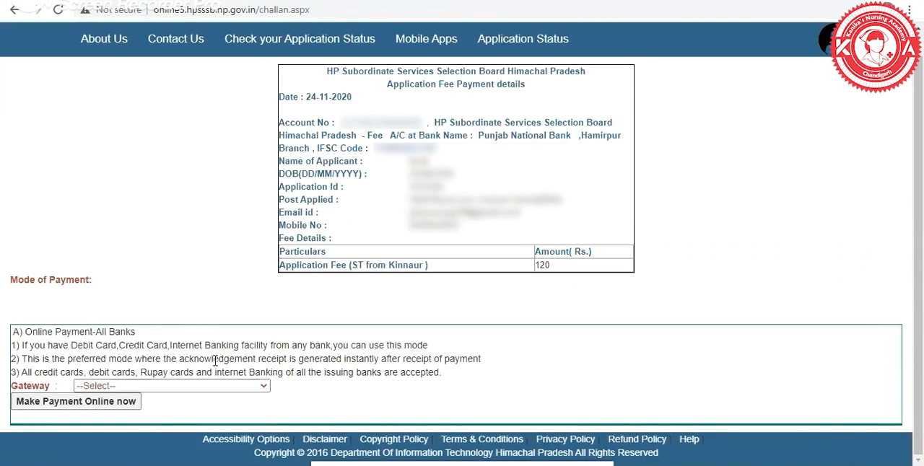
pyautogui.click(222, 390)
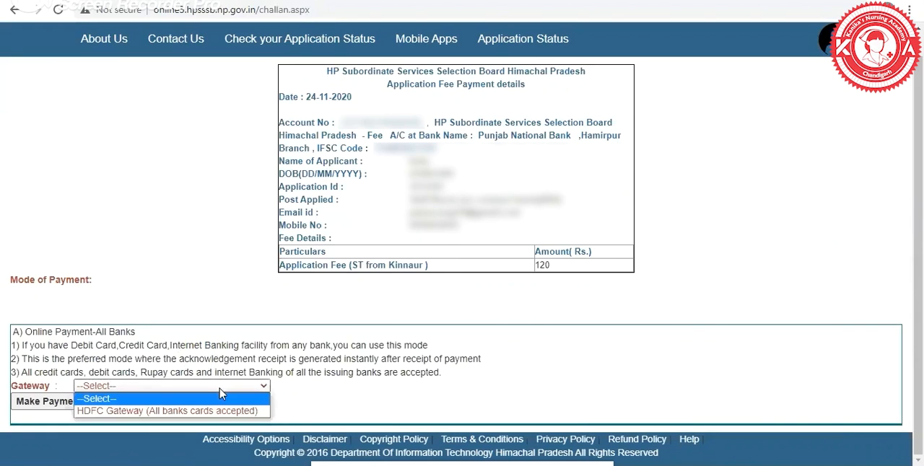
pyautogui.click(162, 197)
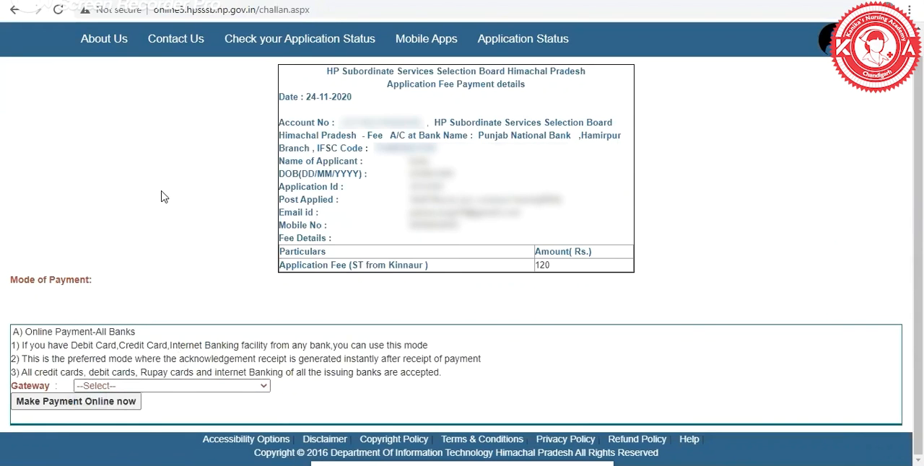
pyautogui.scroll(1, 232, 141)
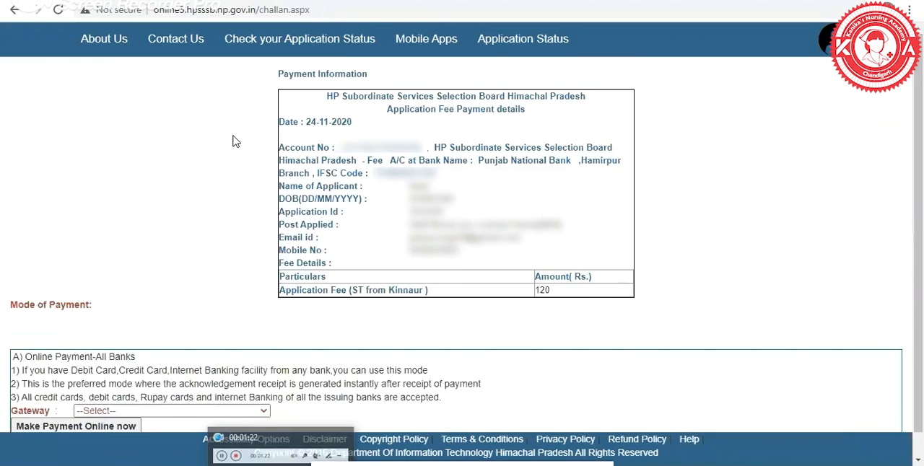
pyautogui.scroll(-1, 233, 141)
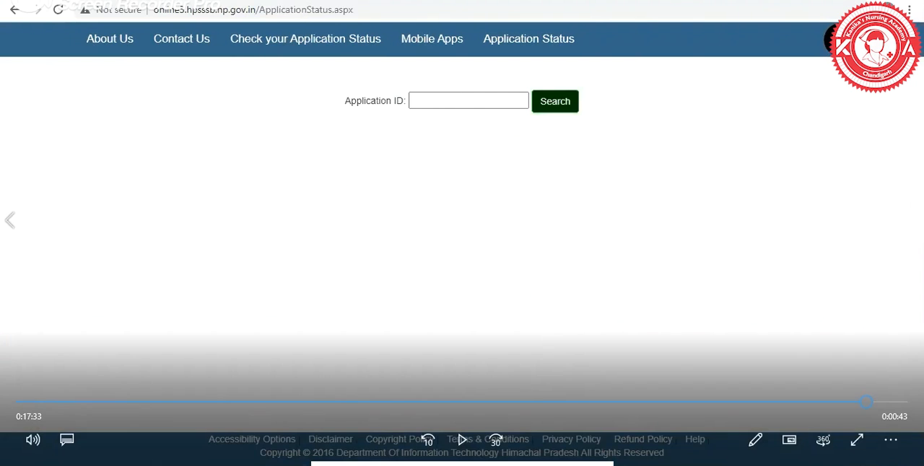